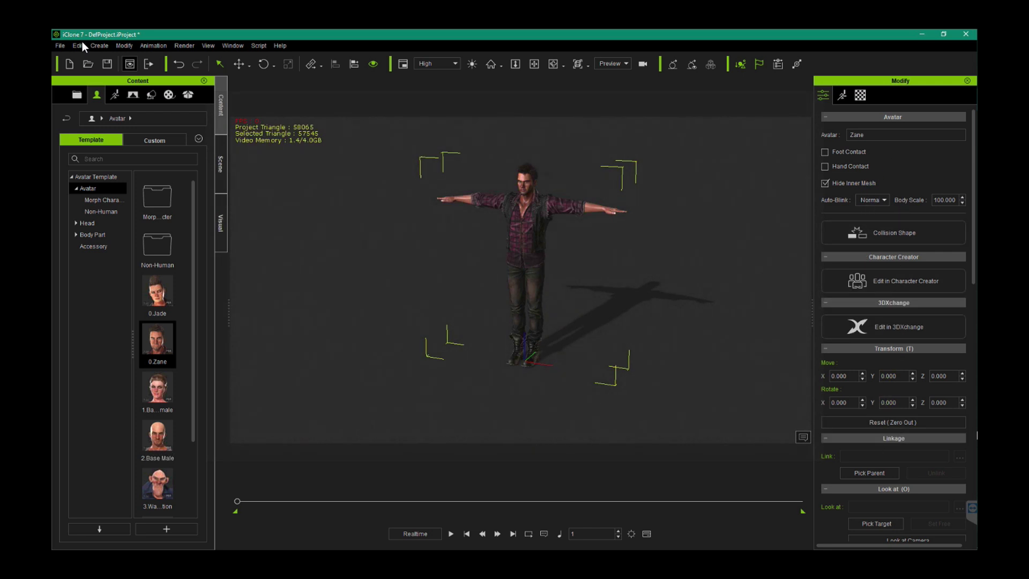
pyautogui.click(58, 46)
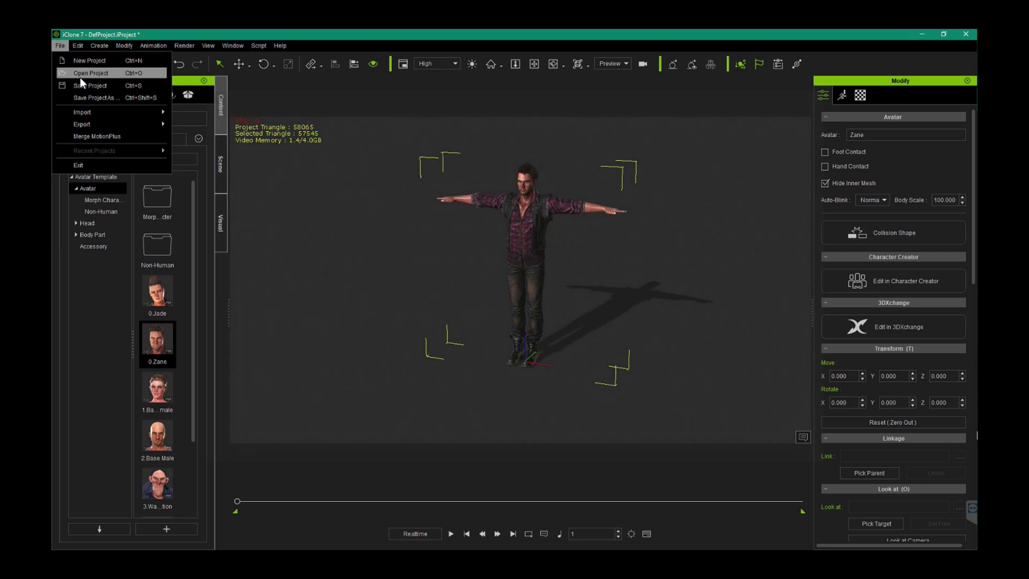
pyautogui.moveTo(102, 112)
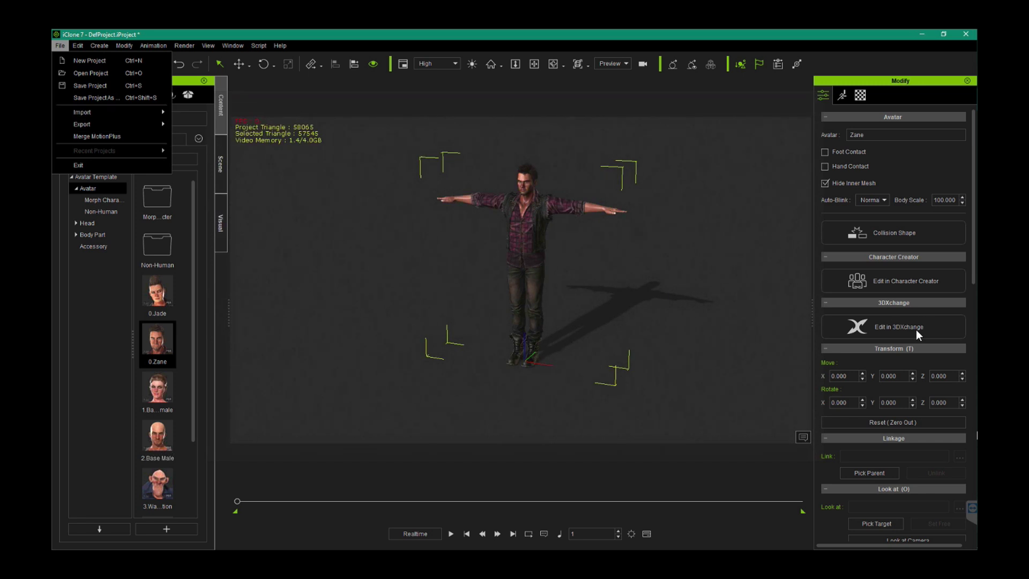
# Switch to iClone 3DXchange 7
pyautogui.moveTo(965, 322)
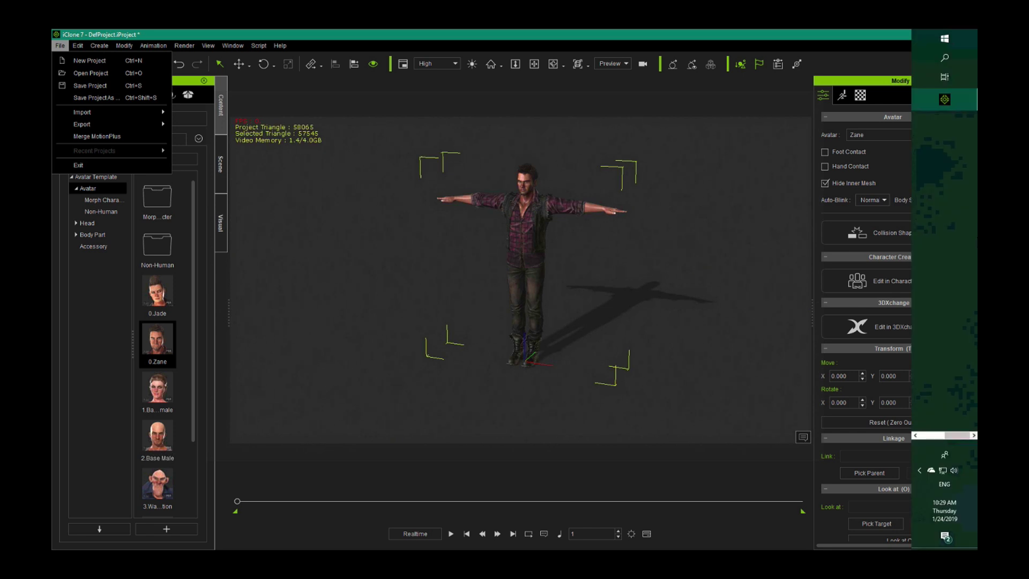
pyautogui.click(929, 433)
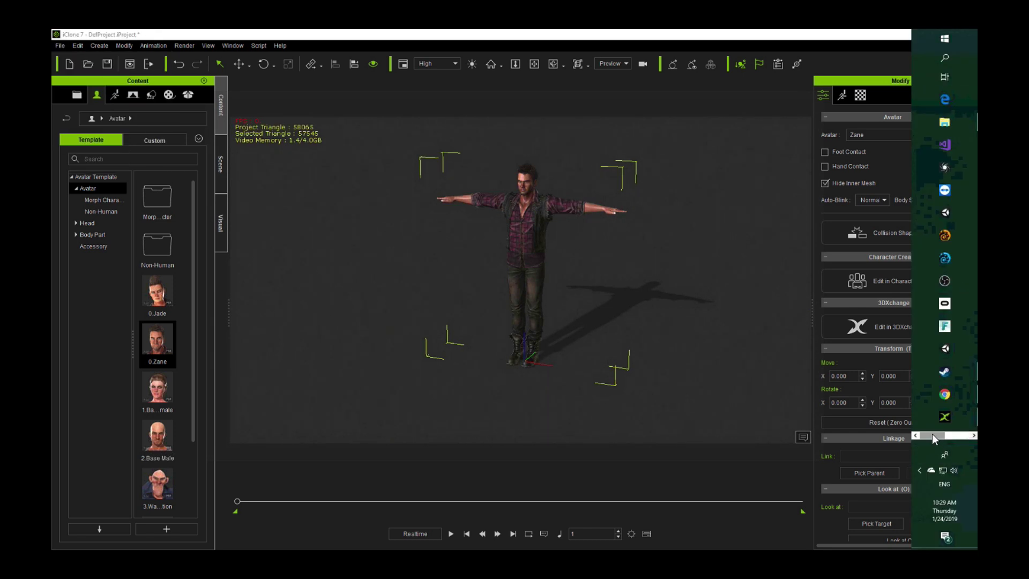
pyautogui.click(941, 421)
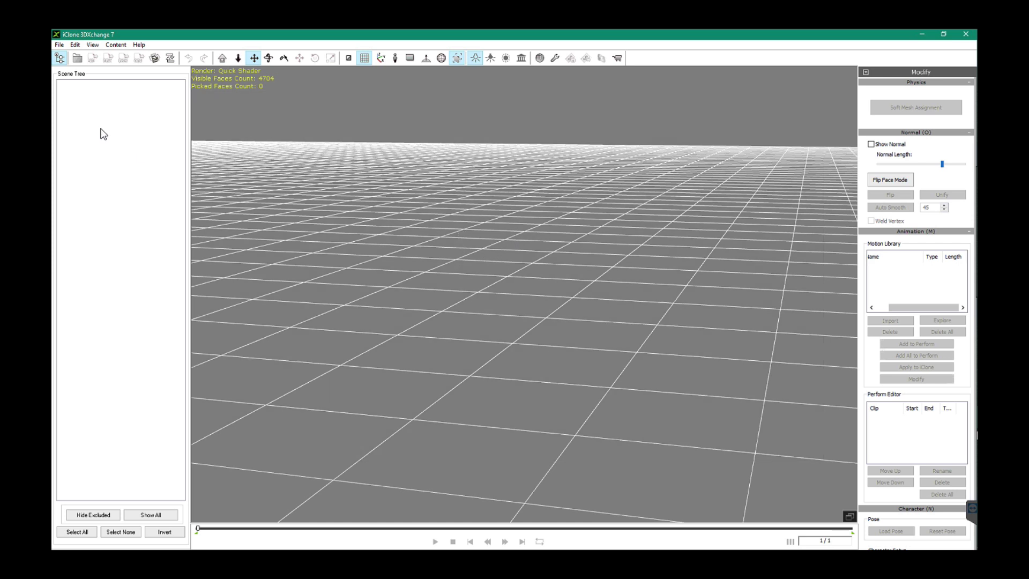
# Open 1-whem-der.fbx from the GlyconFBX folder and import it with its animation
pyautogui.click(59, 45)
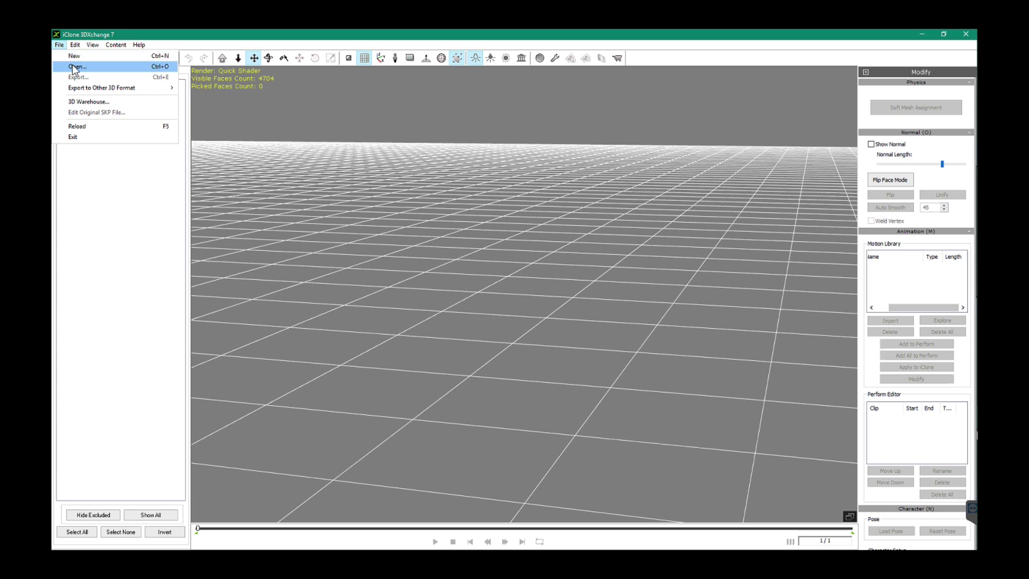
pyautogui.click(74, 66)
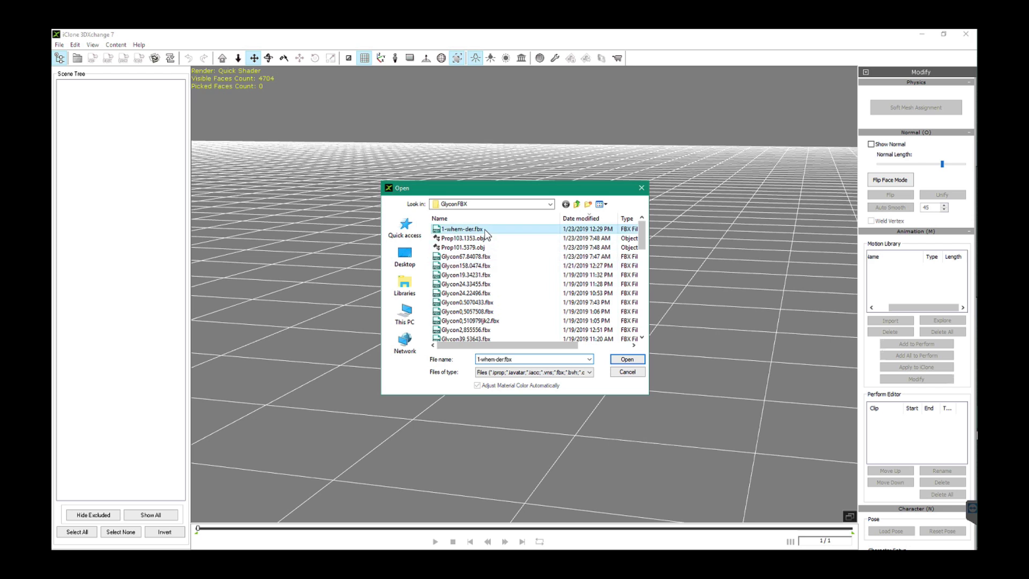
pyautogui.click(626, 359)
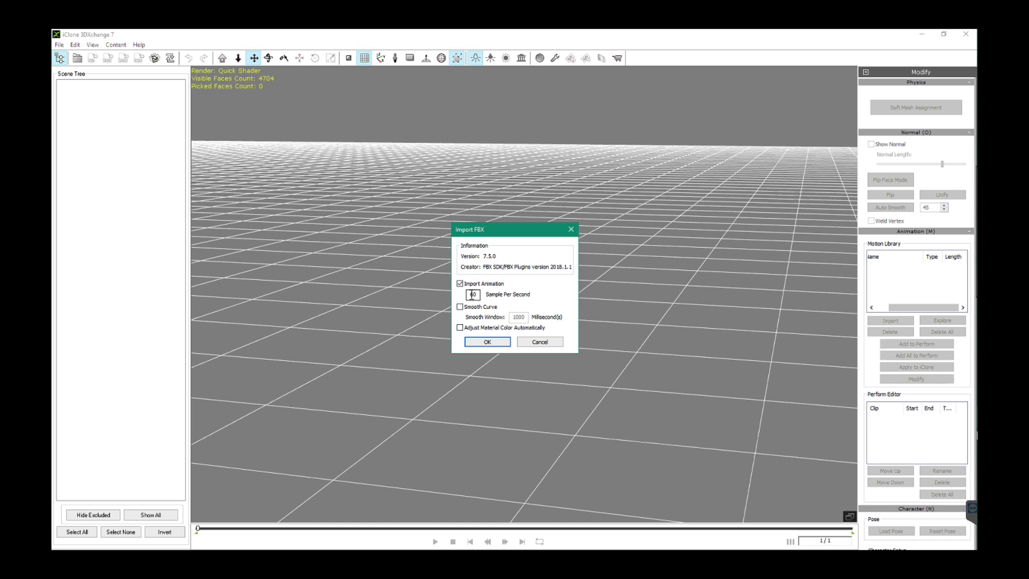
pyautogui.doubleClick(472, 295)
pyautogui.click(489, 342)
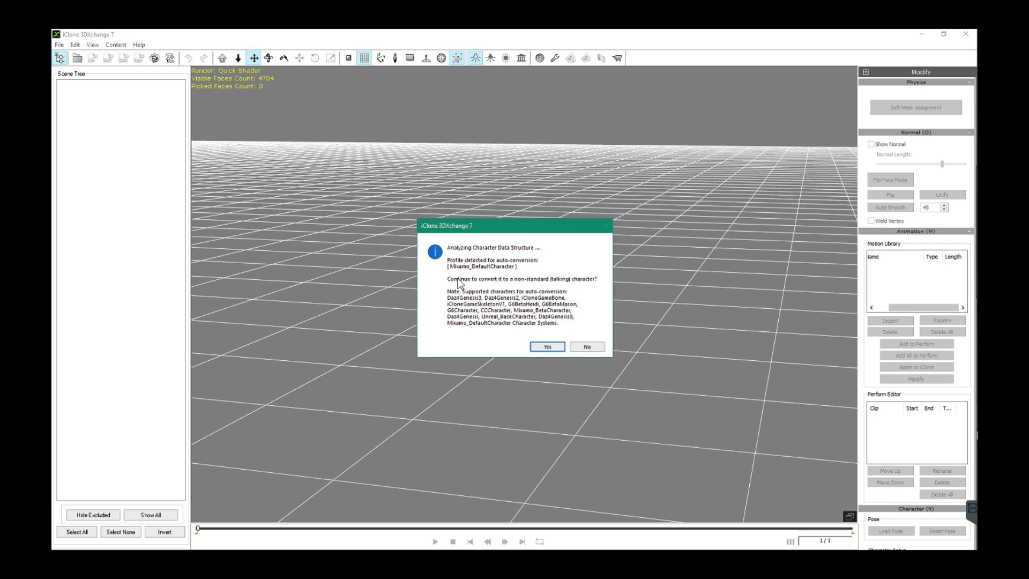
# Accept auto-conversion to a non-standard character with the Mixamo_DefaultCharacter profile and import the facial animation clips
pyautogui.click(547, 347)
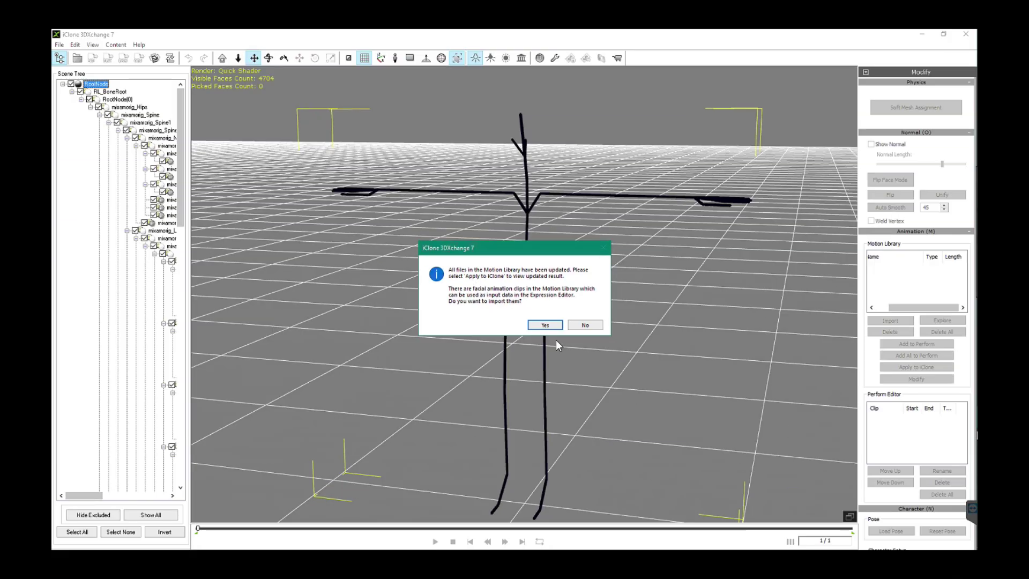
pyautogui.click(545, 326)
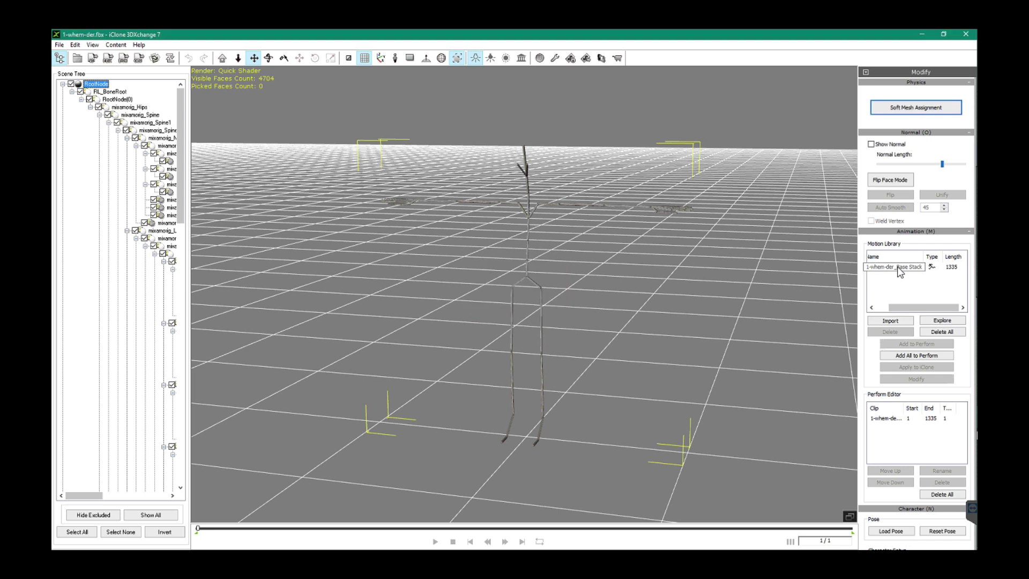
# Preview the imported 1-whem-der motion from the Motion Library on the skeleton and pause the playback
pyautogui.click(900, 268)
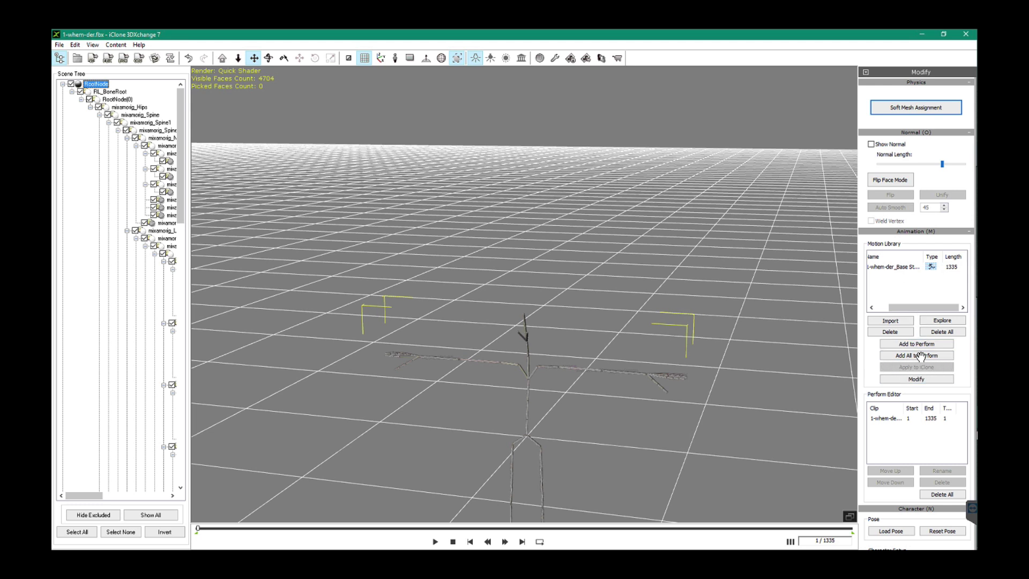
pyautogui.click(435, 542)
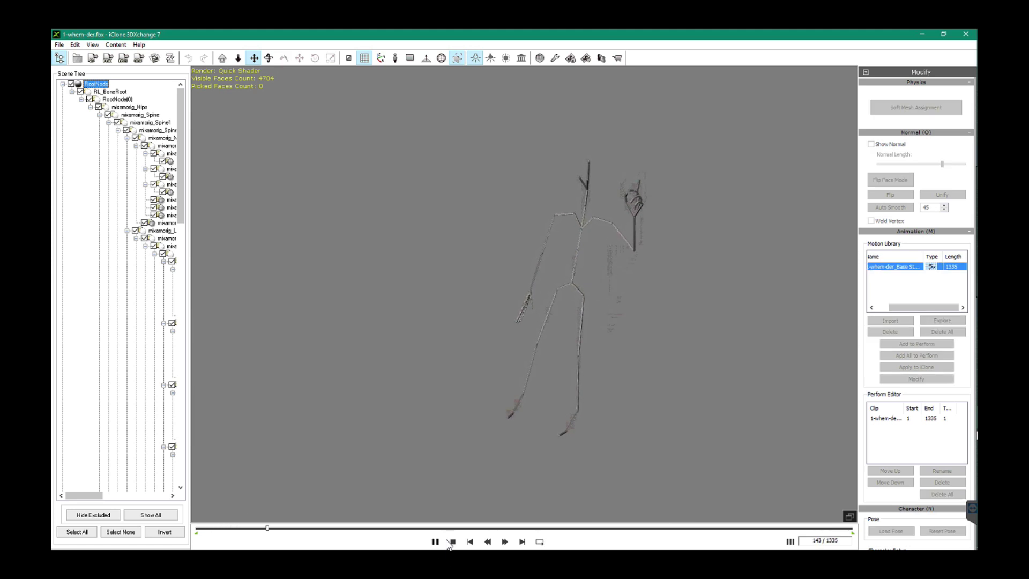
pyautogui.click(435, 541)
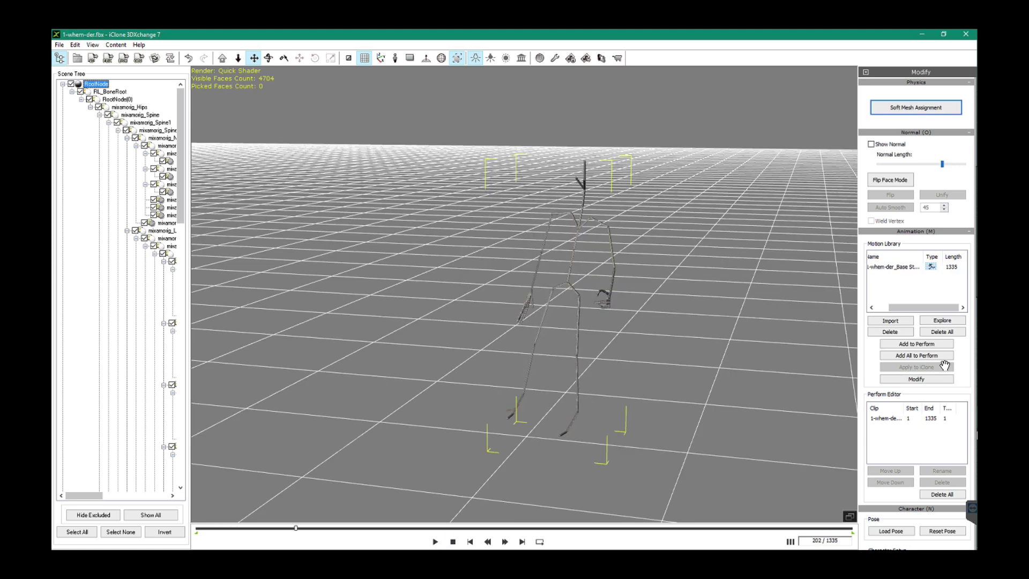
# Rename the 1-whem-der clip in the Perform Editor as animtest
pyautogui.click(896, 418)
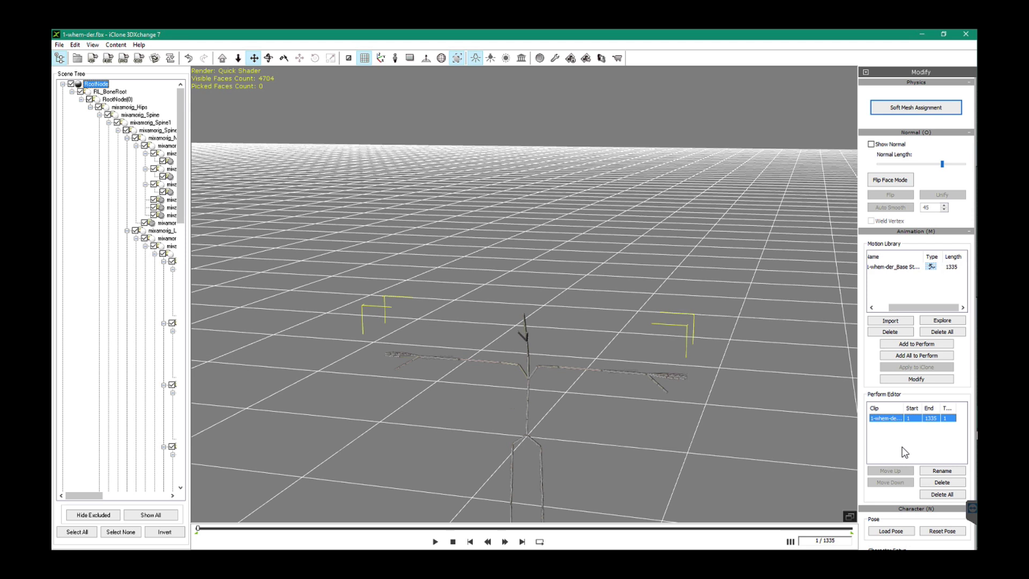
pyautogui.click(938, 473)
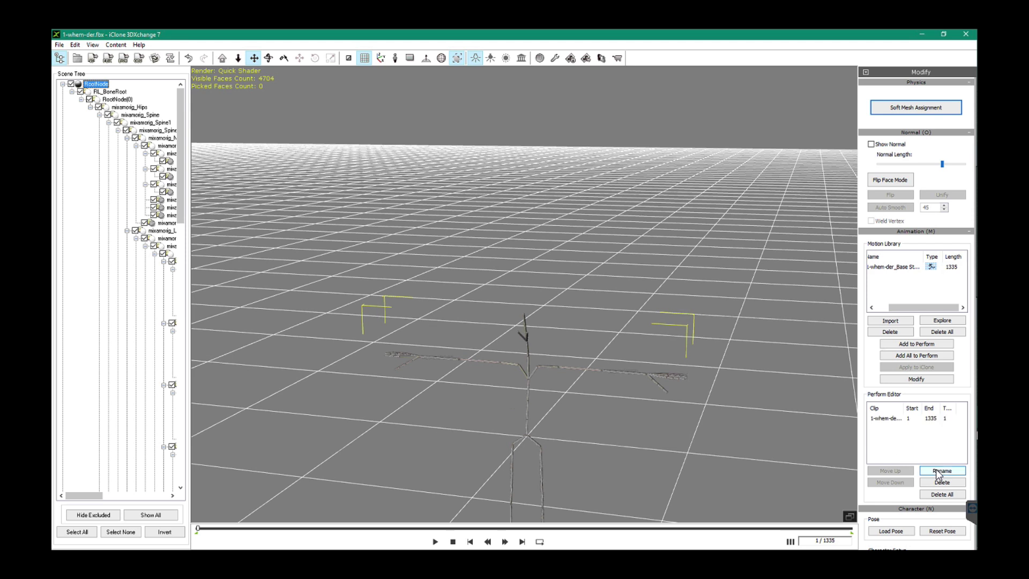
pyautogui.doubleClick(894, 422)
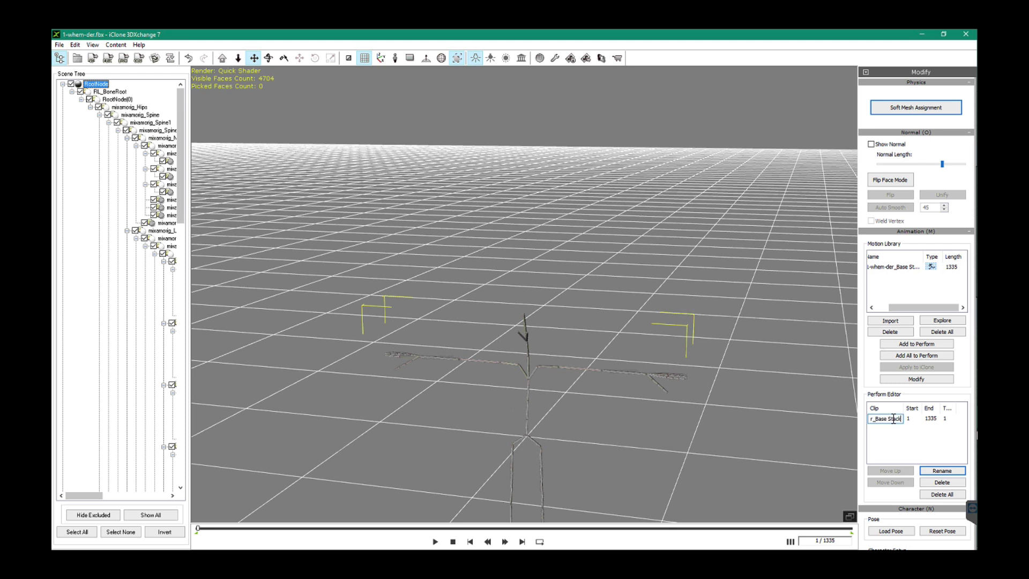
pyautogui.press('BackSpace')
pyautogui.press('BackSpace')
pyautogui.press('BackSpace')
pyautogui.press('BackSpace')
pyautogui.press('BackSpace')
pyautogui.press('BackSpace')
pyautogui.press('BackSpace')
pyautogui.press('BackSpace')
pyautogui.press('BackSpace')
pyautogui.press('BackSpace')
pyautogui.press('BackSpace')
pyautogui.press('BackSpace')
pyautogui.press('BackSpace')
pyautogui.press('BackSpace')
pyautogui.press('BackSpace')
pyautogui.press('BackSpace')
pyautogui.press('BackSpace')
pyautogui.press('BackSpace')
pyautogui.press('BackSpace')
pyautogui.press('BackSpace')
pyautogui.press('BackSpace')
pyautogui.write('a')
pyautogui.press('Return')
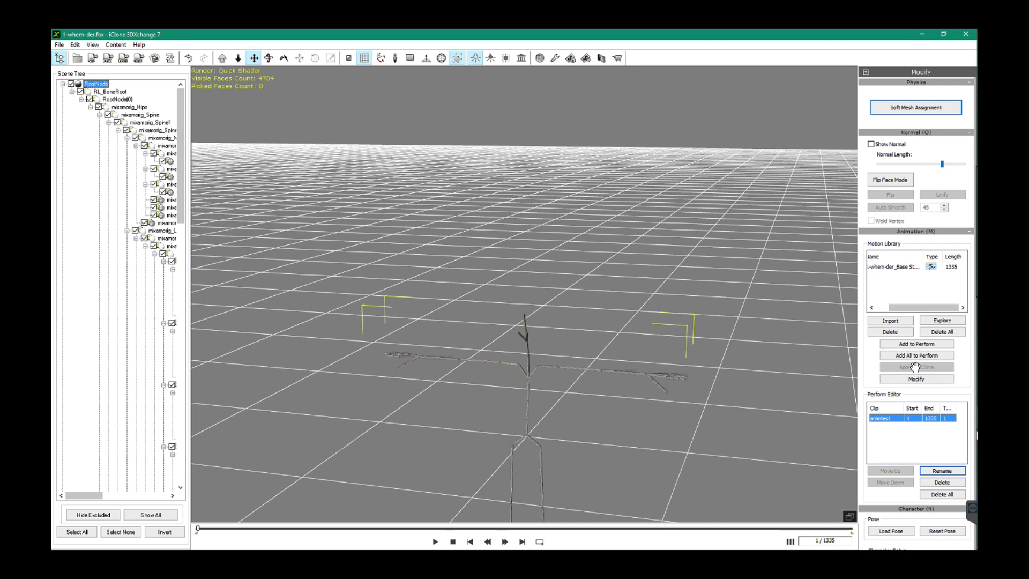
# Convert the character to non-standard using the existing bone mapping and the 00_Tpose pose
pyautogui.scroll(-5, 882, 467)
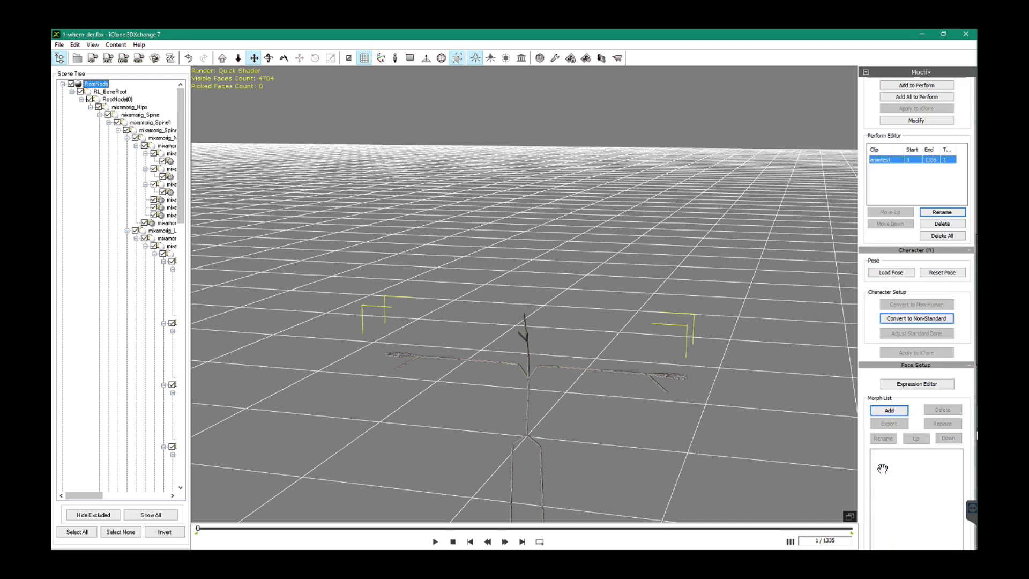
pyautogui.scroll(-10, 863, 343)
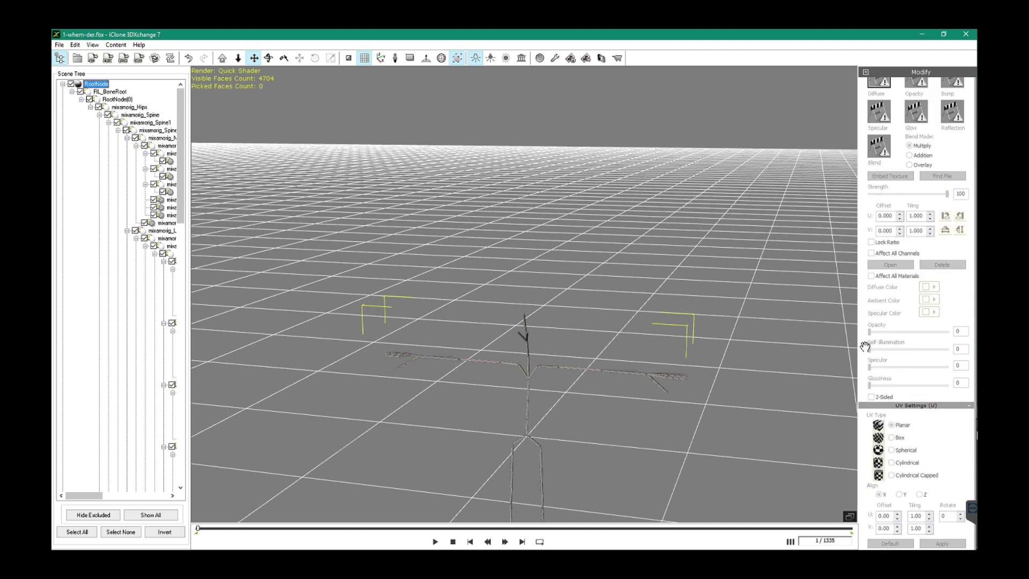
pyautogui.scroll(5, 864, 344)
pyautogui.scroll(10, 865, 346)
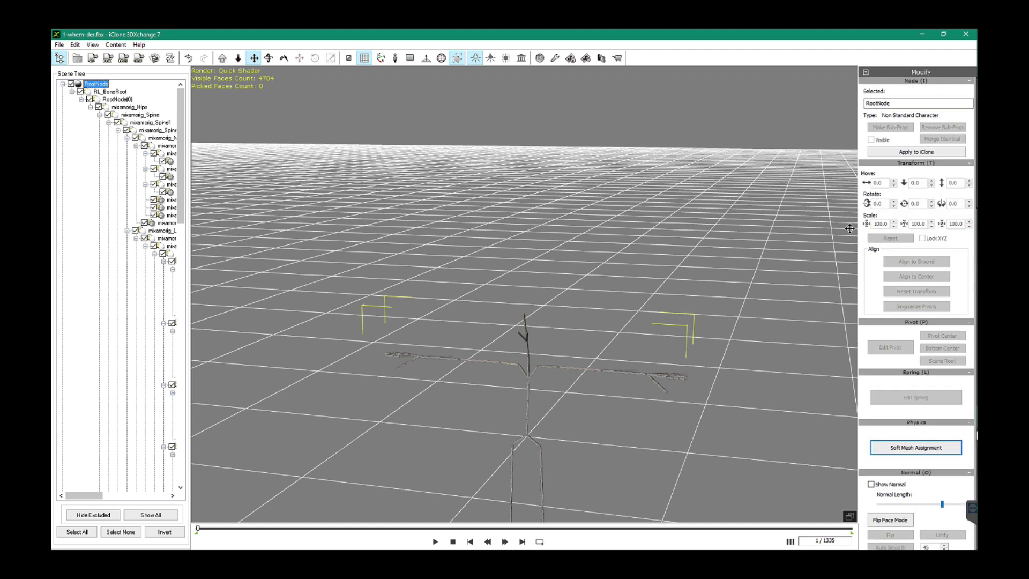
pyautogui.scroll(-5, 858, 361)
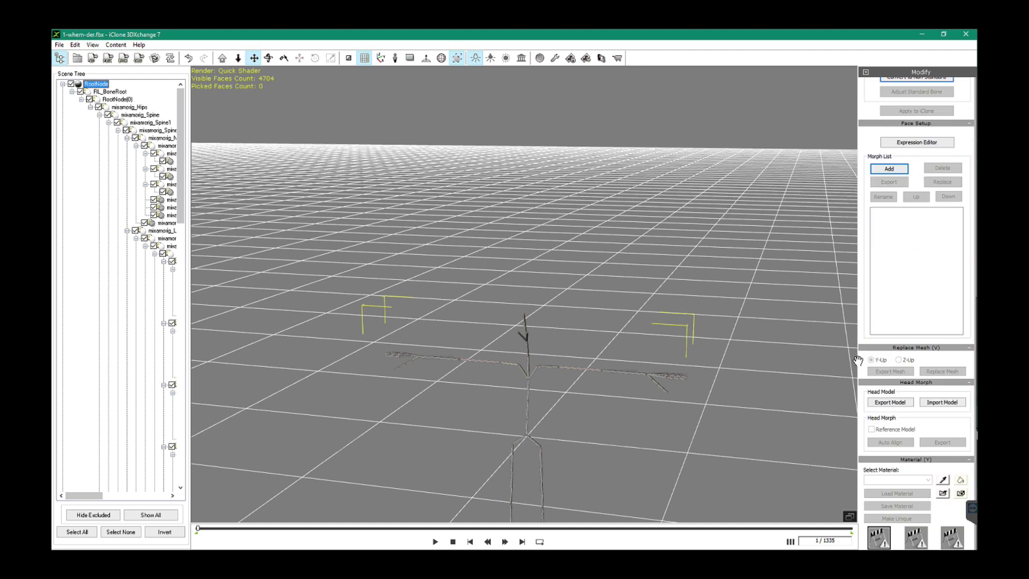
pyautogui.scroll(-8, 877, 354)
pyautogui.scroll(5, 877, 354)
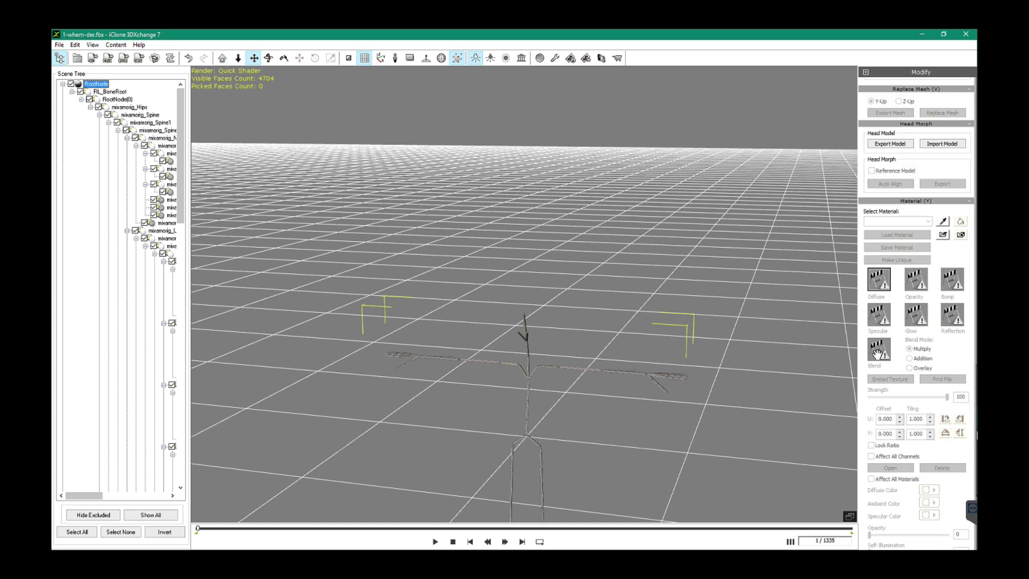
pyautogui.scroll(4, 877, 353)
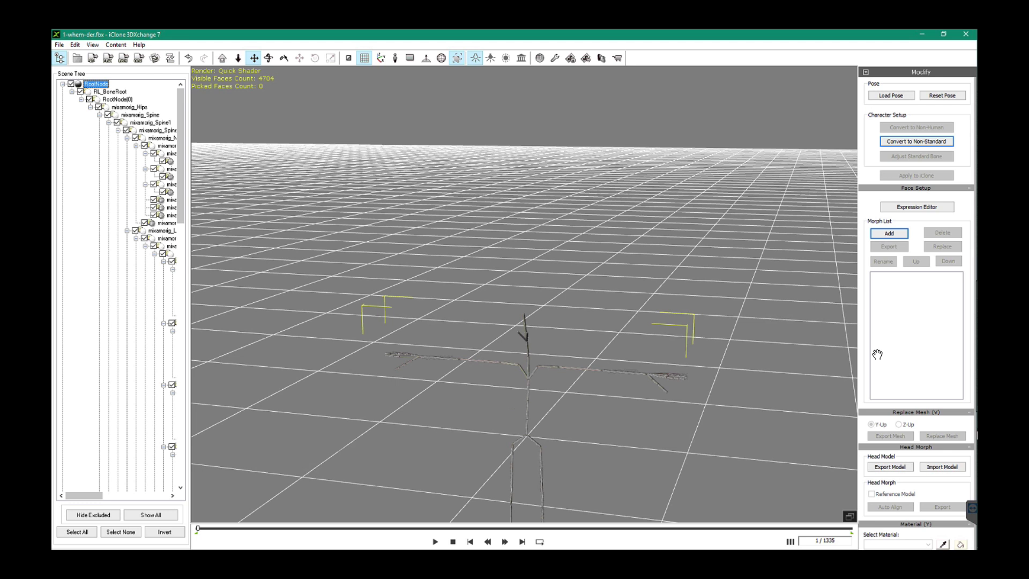
pyautogui.click(902, 141)
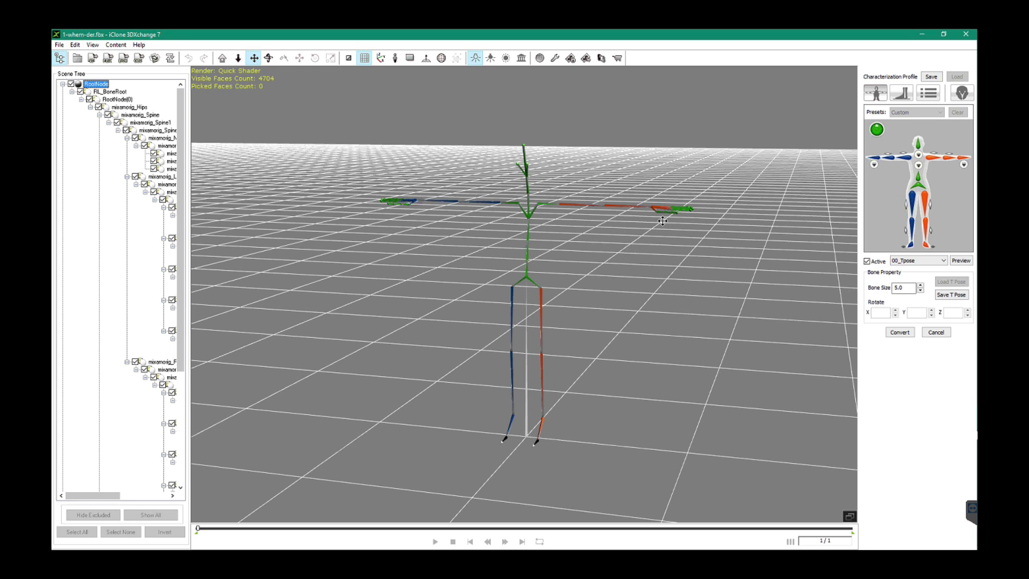
pyautogui.click(903, 332)
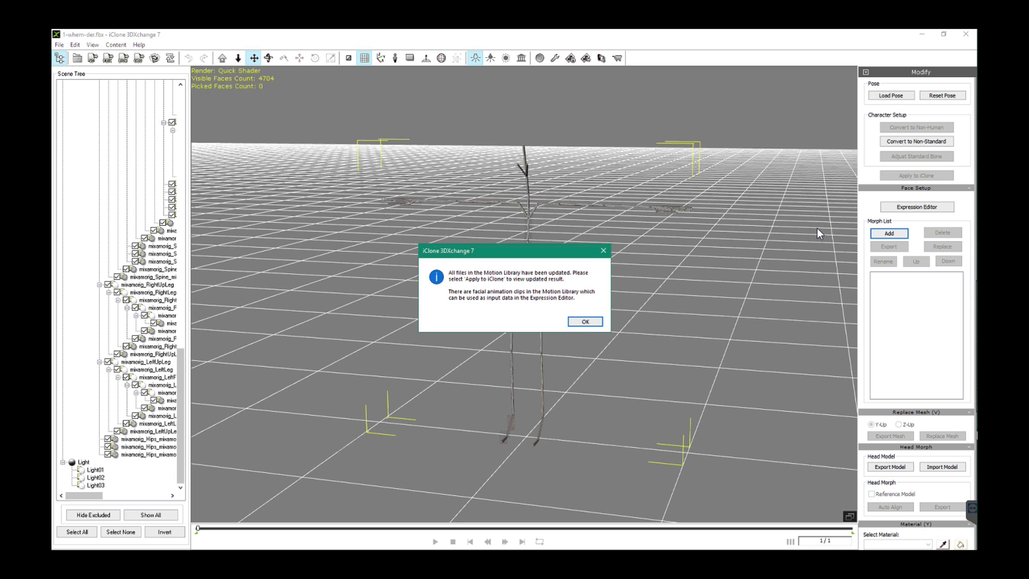
pyautogui.click(586, 321)
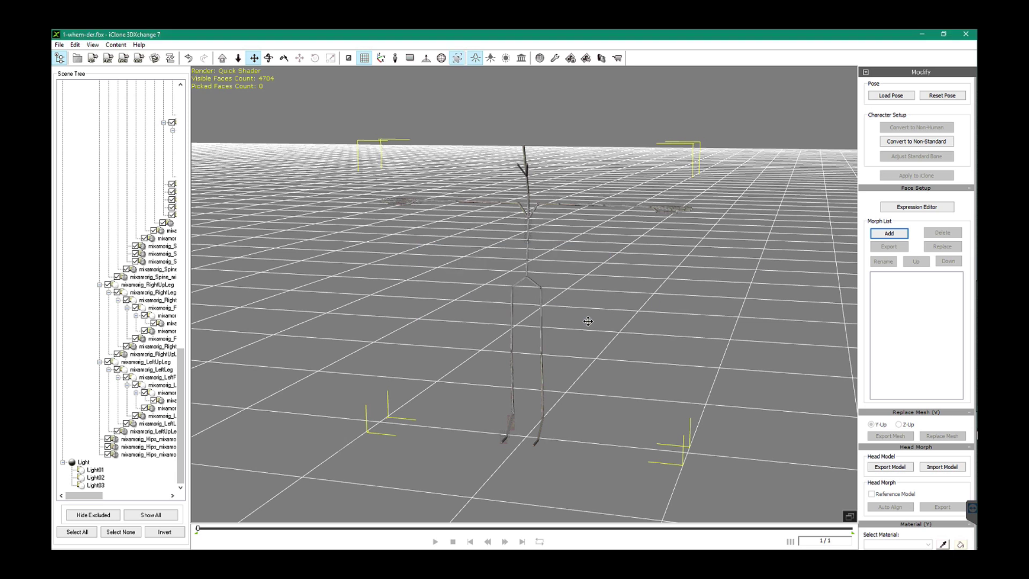
pyautogui.scroll(3, 909, 210)
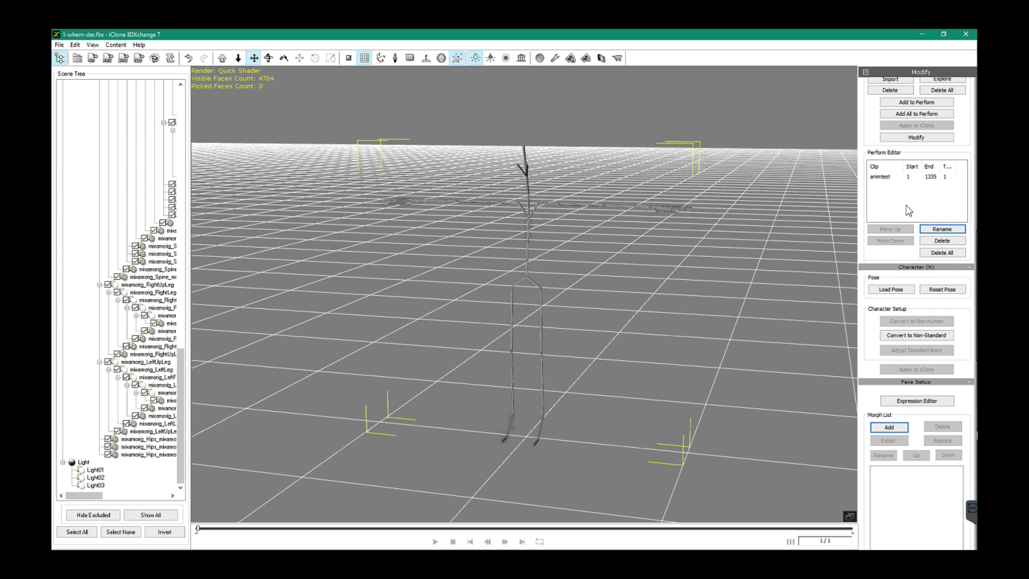
pyautogui.doubleClick(881, 178)
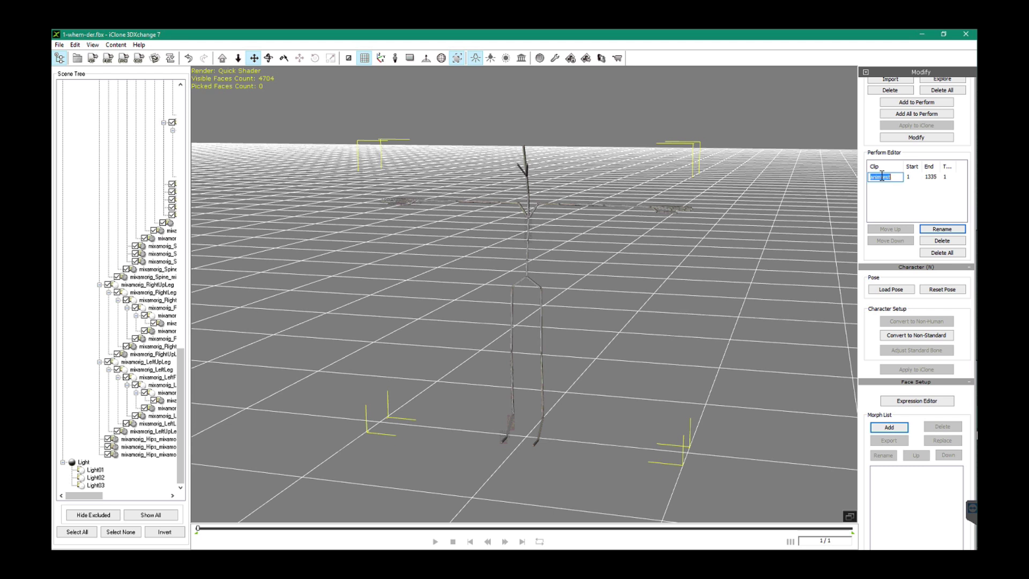
pyautogui.click(913, 174)
# Load the 1-whem-der base stack motion from the Motion Library onto the converted character
pyautogui.scroll(5, 865, 133)
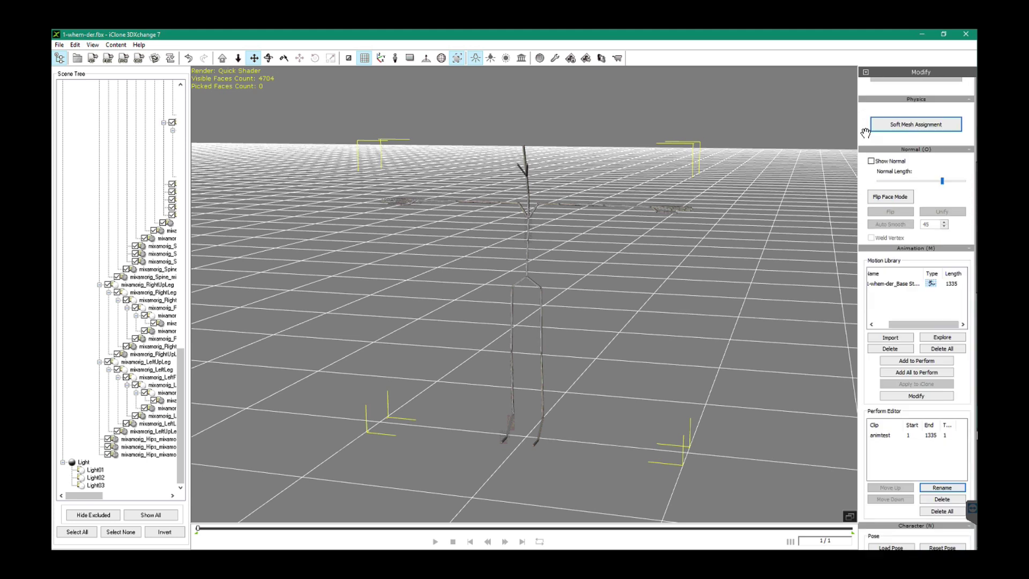
pyautogui.scroll(8, 866, 132)
pyautogui.scroll(-8, 866, 132)
pyautogui.doubleClick(885, 285)
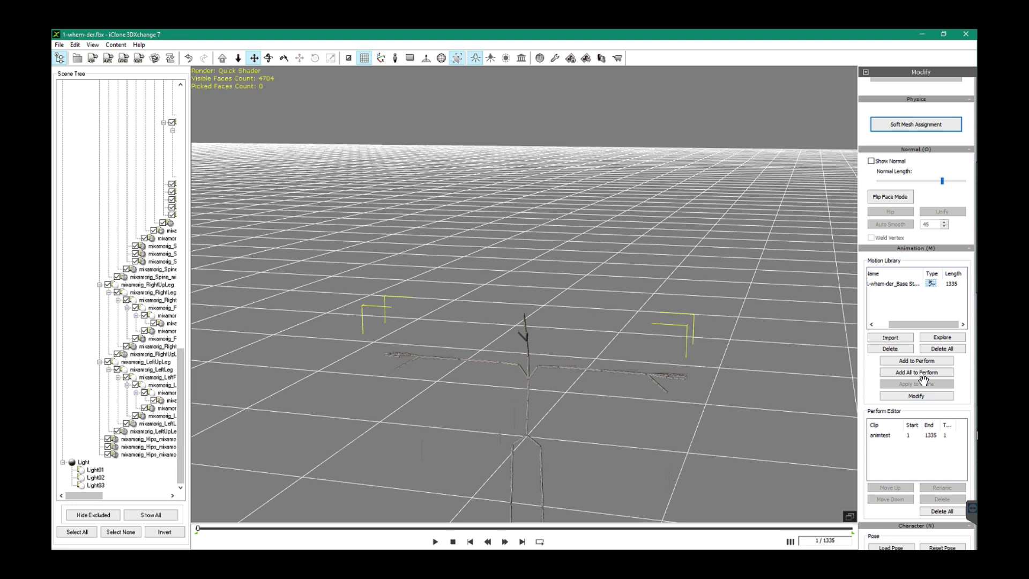
pyautogui.click(886, 325)
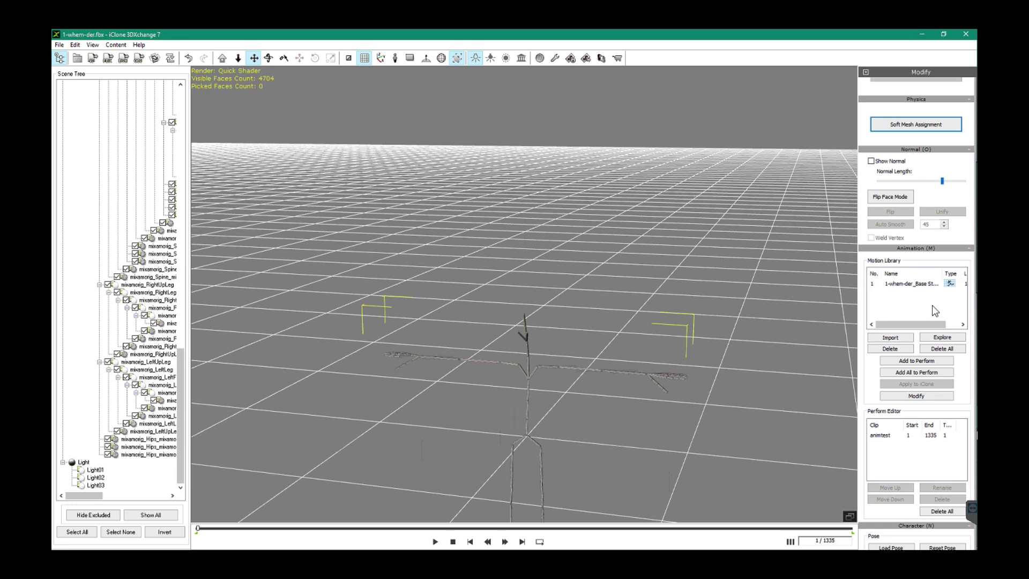
pyautogui.doubleClick(931, 282)
# Switch to iClone 7 with the Zane avatar project
pyautogui.moveTo(976, 289)
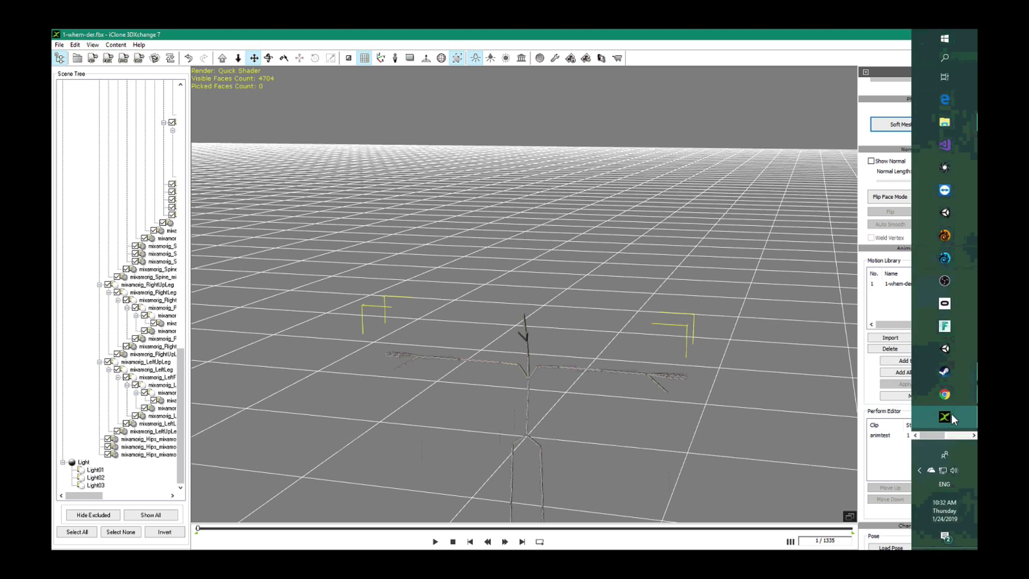
pyautogui.click(956, 433)
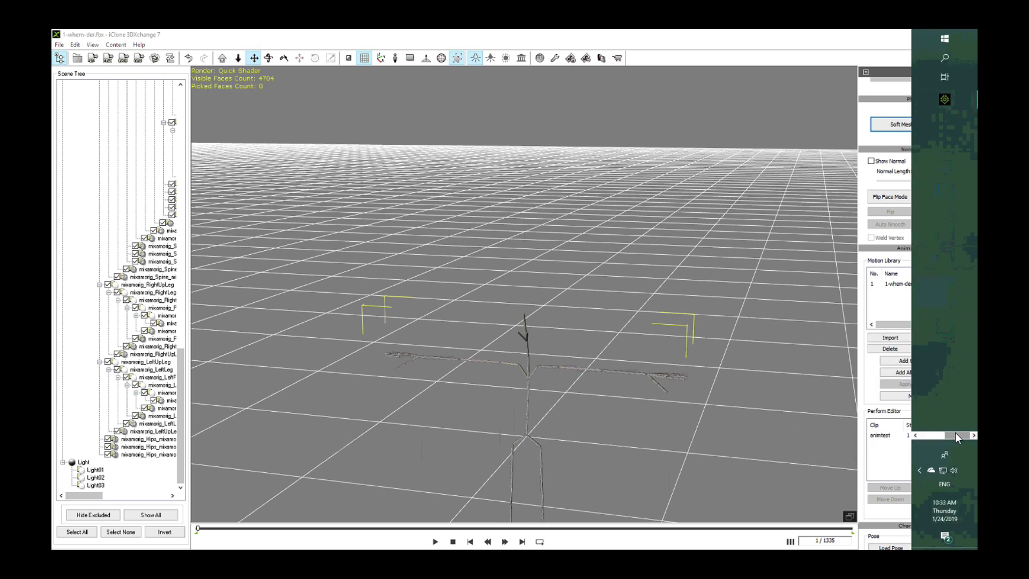
pyautogui.click(946, 99)
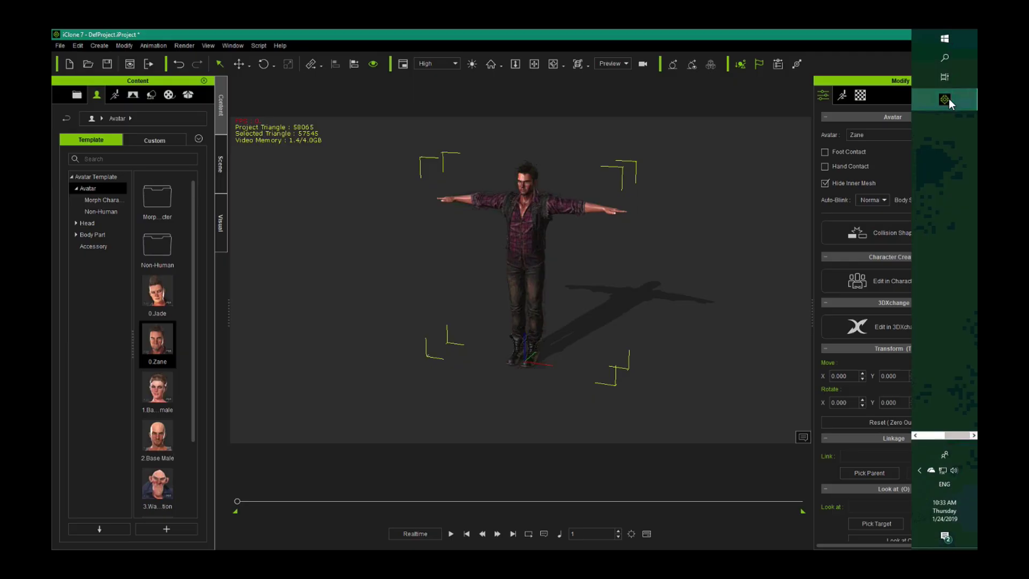
# Send the Zane avatar from iClone to 3DXchange for editing and replace the current character with it
pyautogui.click(865, 327)
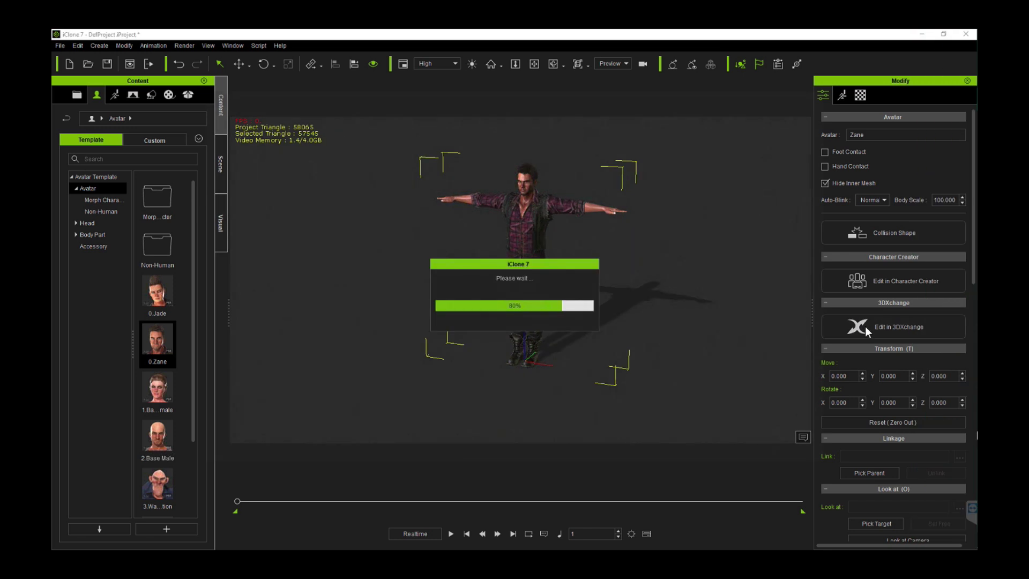
pyautogui.moveTo(975, 322)
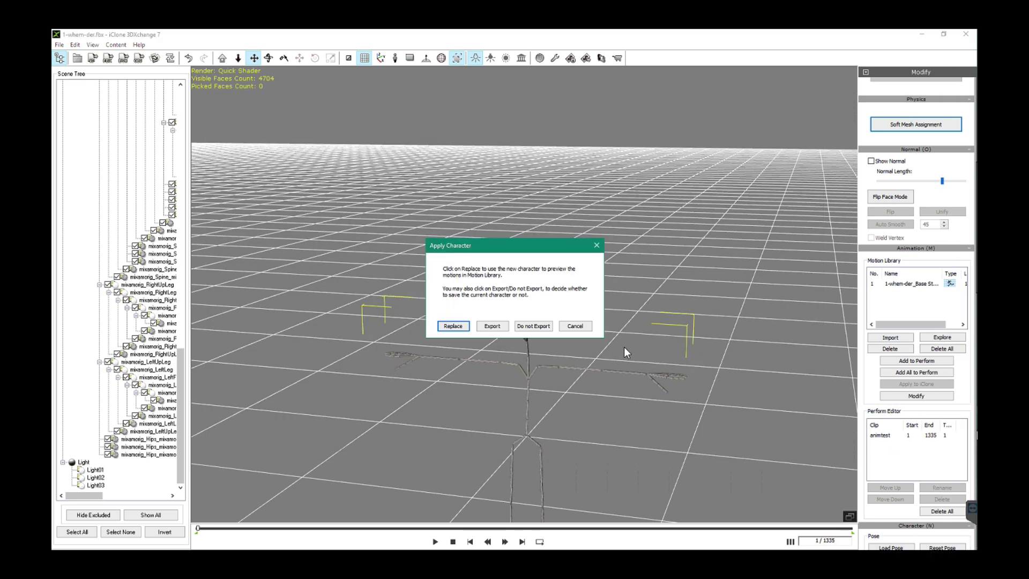
pyautogui.click(454, 327)
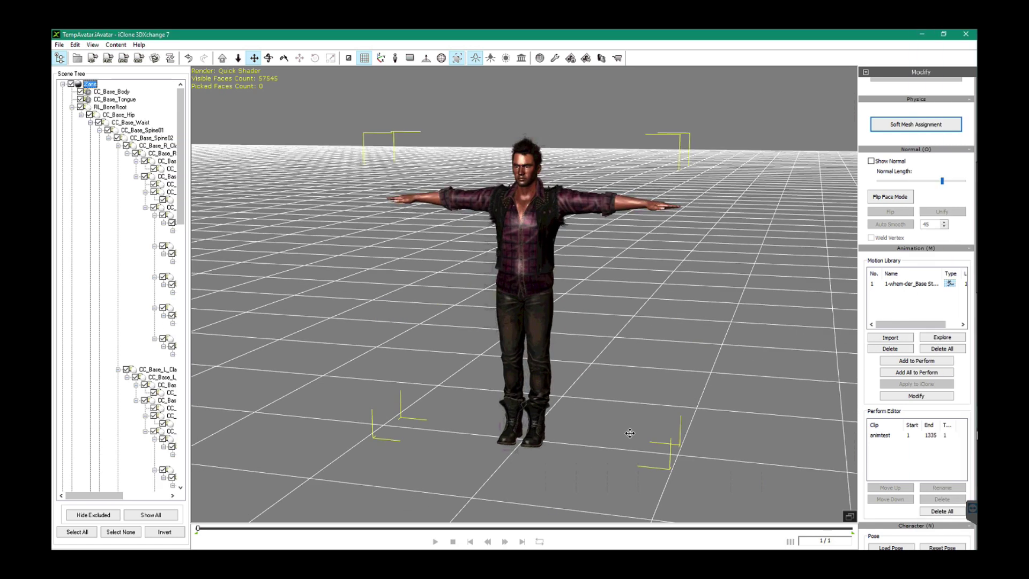
# Play the animtest clip from the Perform Editor on the Zane avatar and stop the preview
pyautogui.click(892, 436)
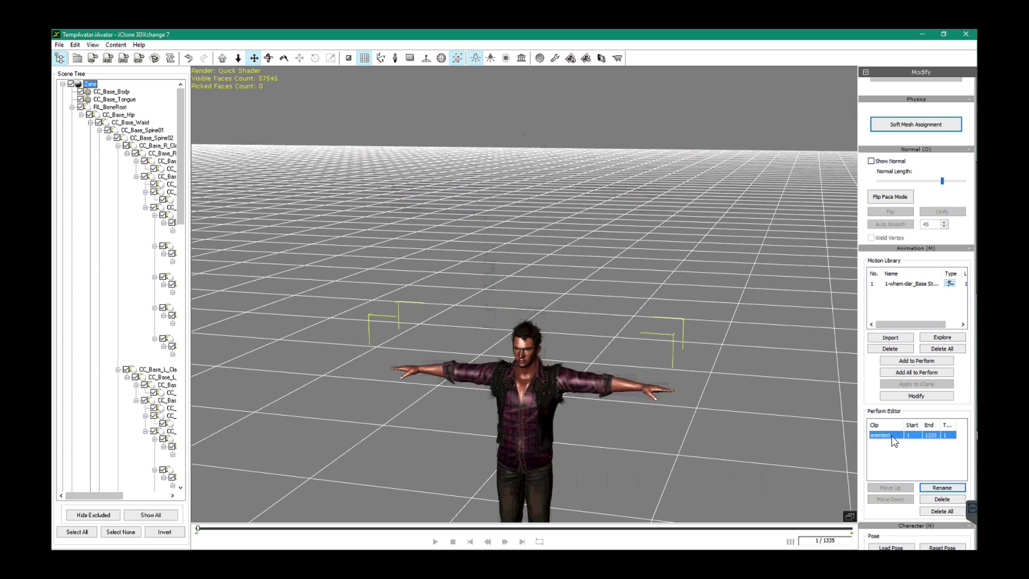
pyautogui.click(435, 542)
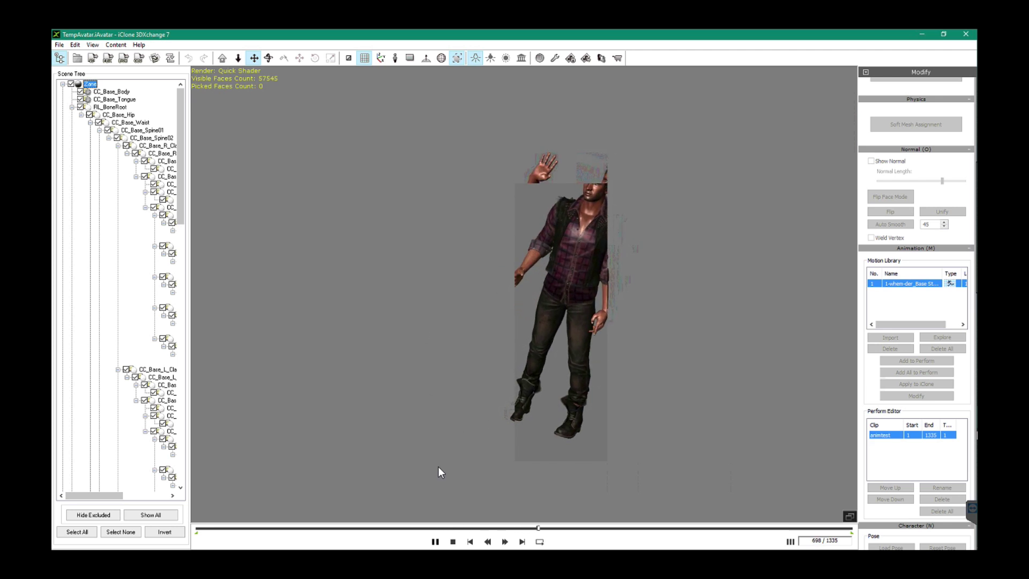
pyautogui.click(435, 541)
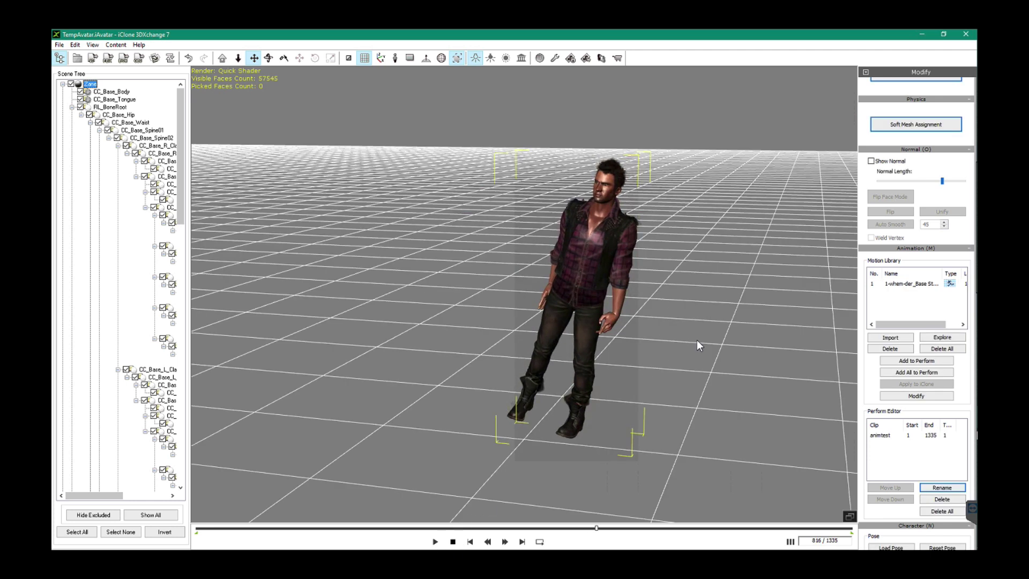
pyautogui.moveTo(698, 329); pyautogui.dragTo(684, 368)
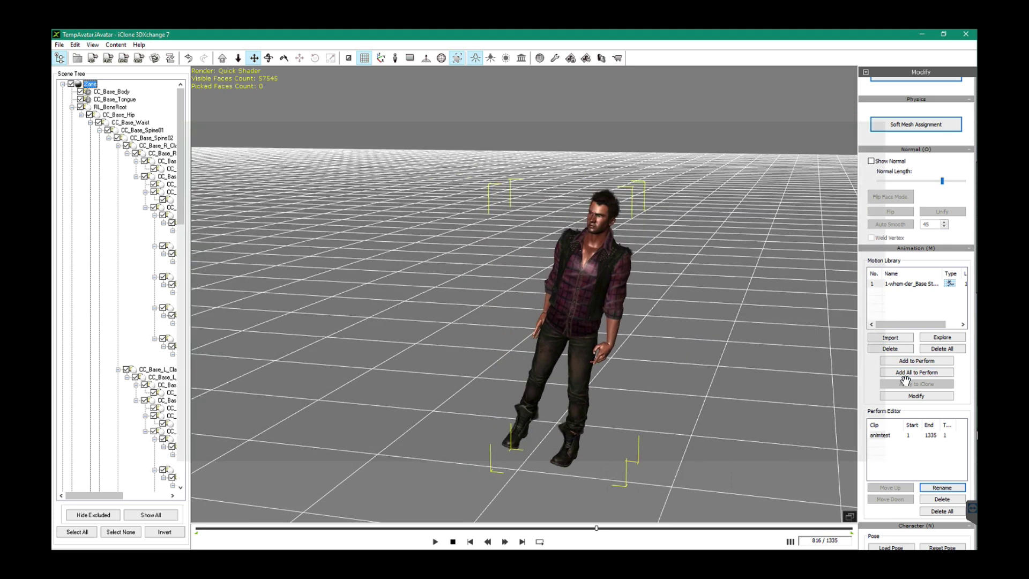
# Switch to iClone 7 and play the project timeline briefly to check the Zane avatar for motion
pyautogui.moveTo(976, 372)
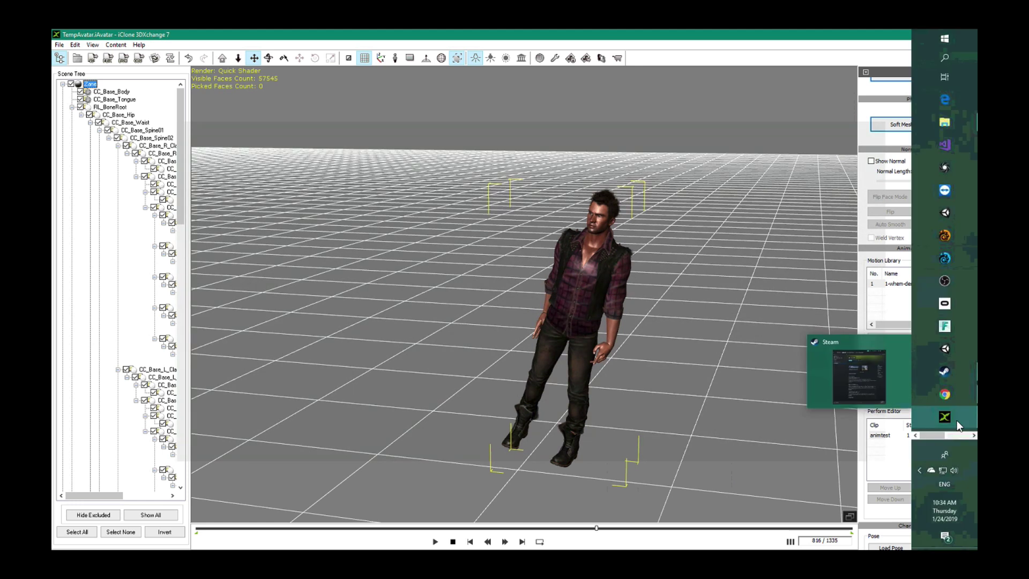
pyautogui.click(959, 434)
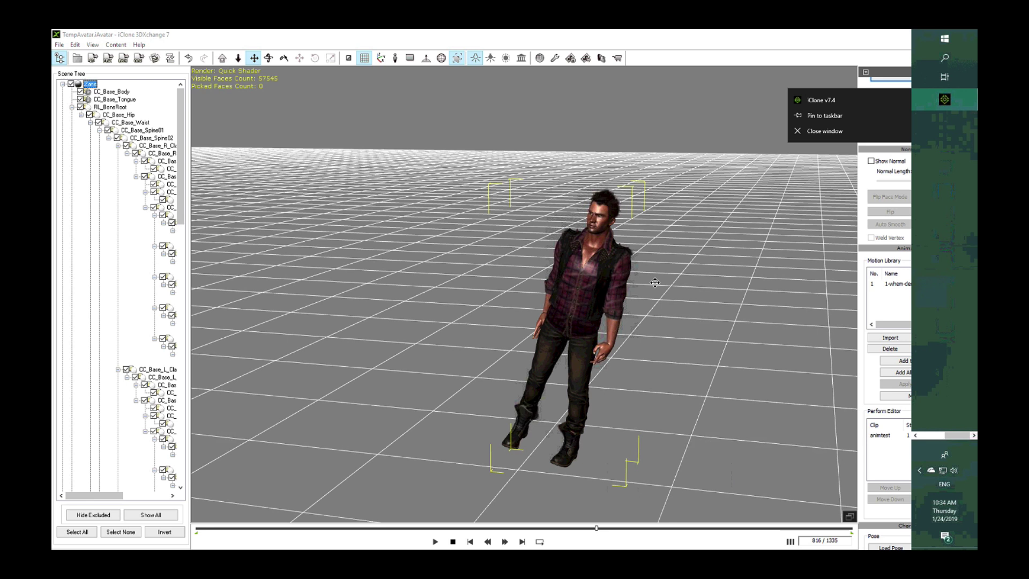
pyautogui.click(834, 99)
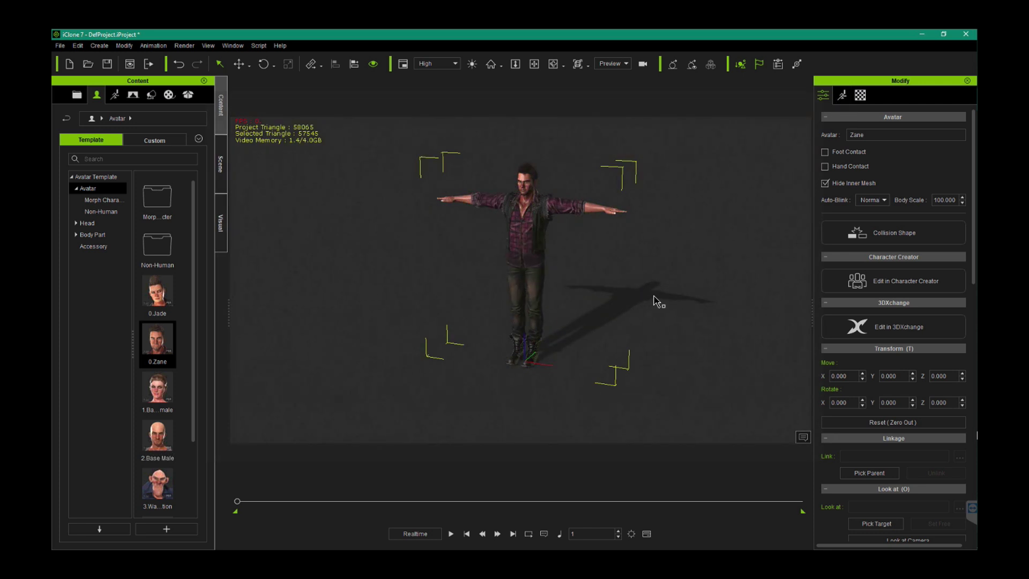
pyautogui.click(450, 534)
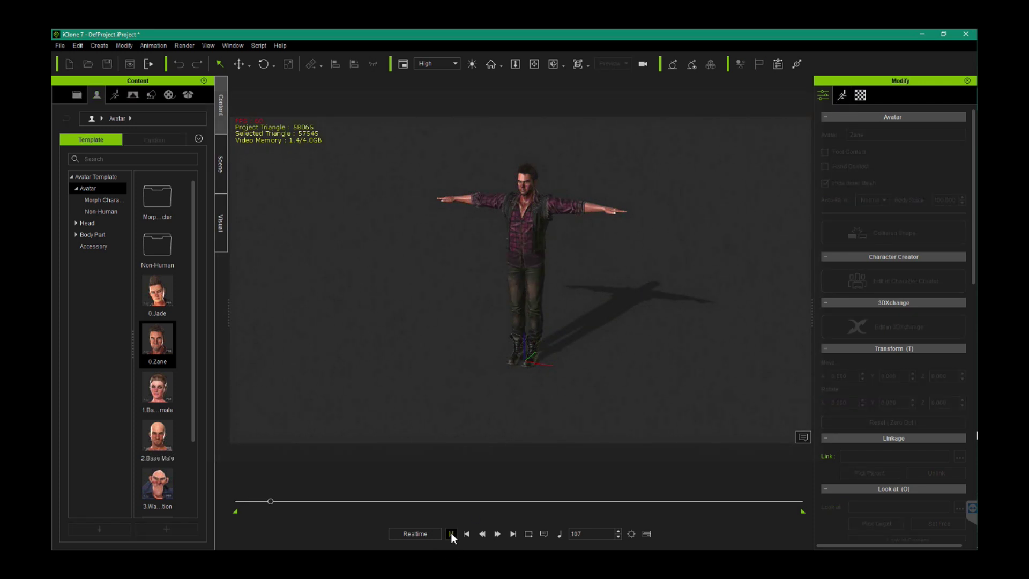
pyautogui.click(452, 534)
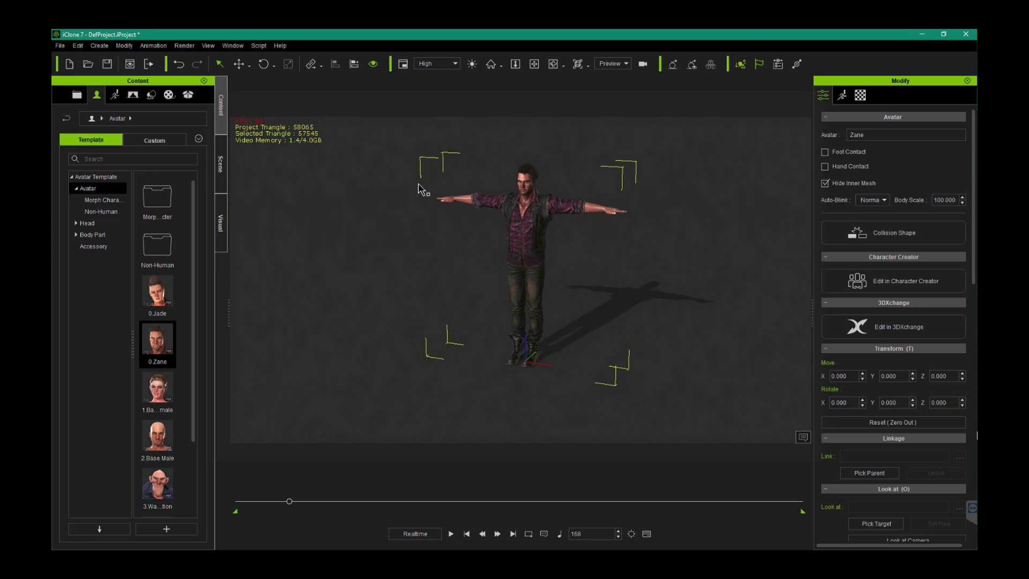
# Switch back to 3DXchange with the Zane avatar and its animtest clip
pyautogui.moveTo(976, 139)
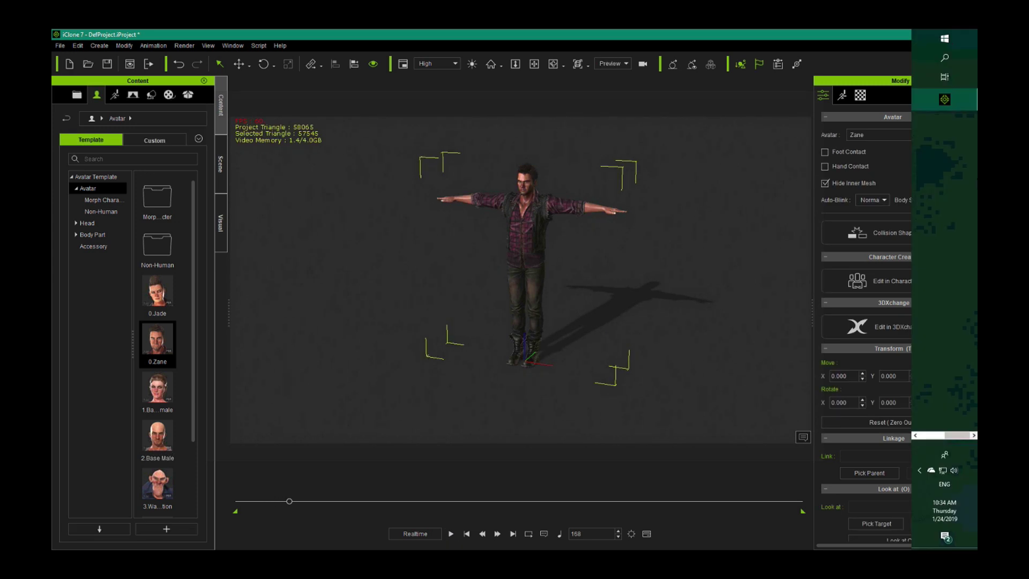
pyautogui.click(933, 437)
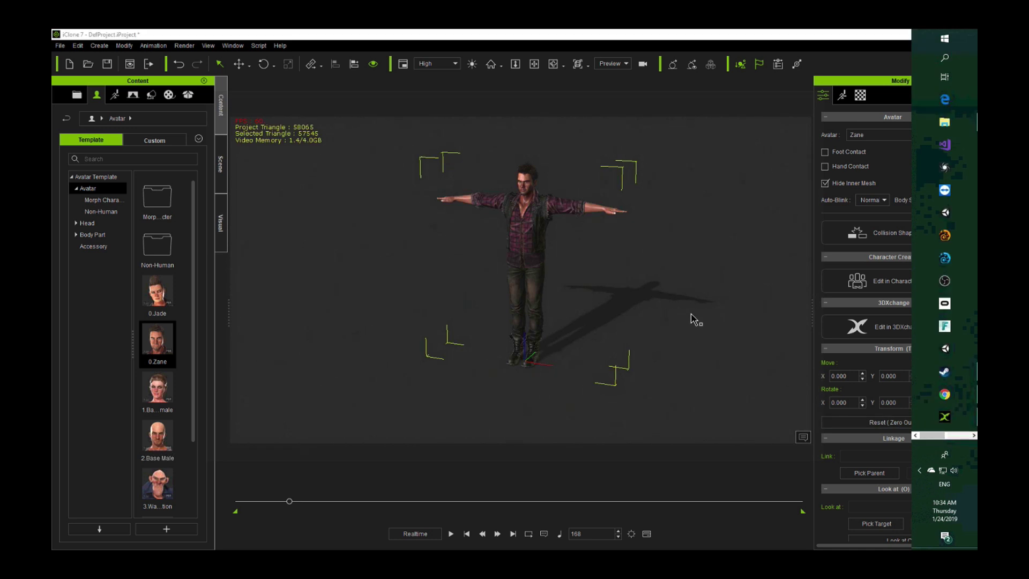